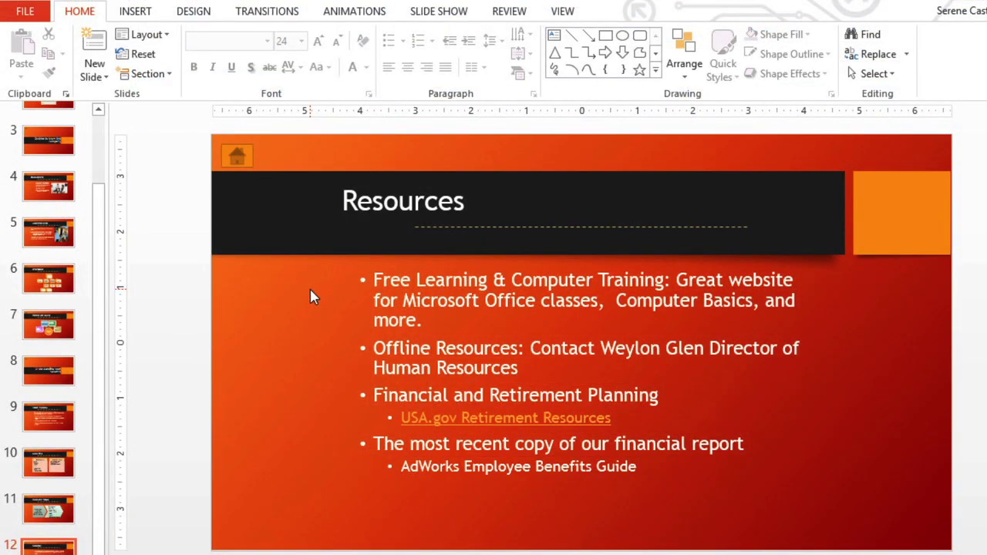
left_click_drag(373, 279, 486, 286)
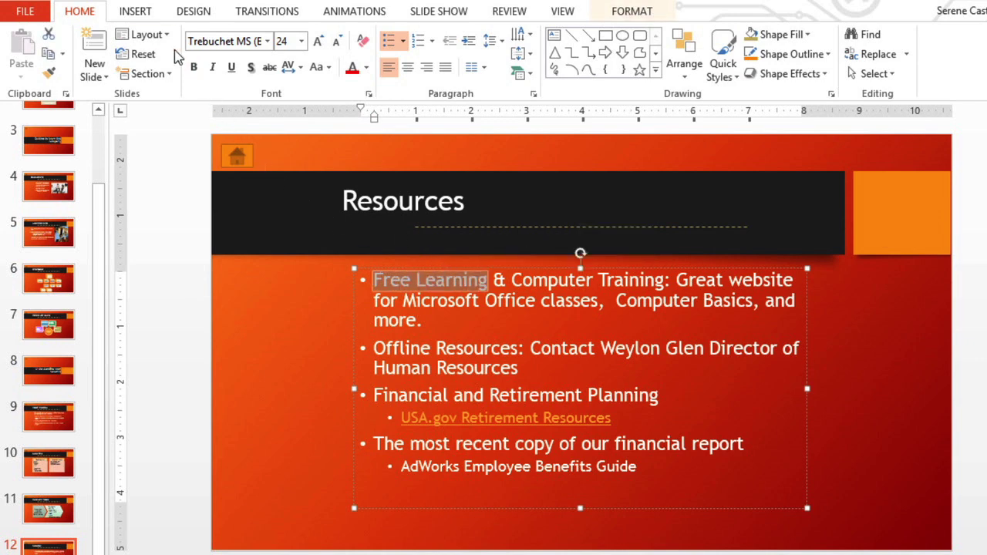
left_click(152, 13)
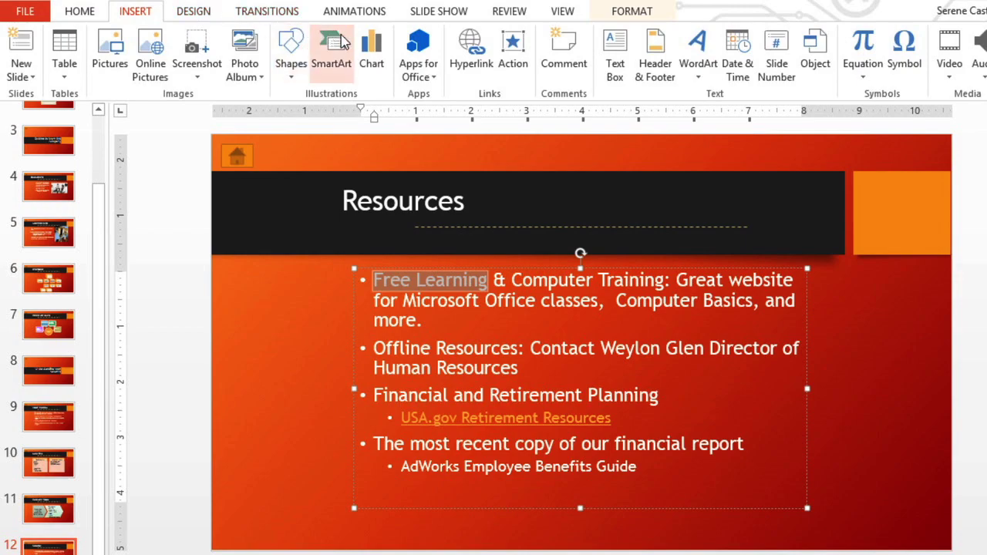
left_click(447, 60)
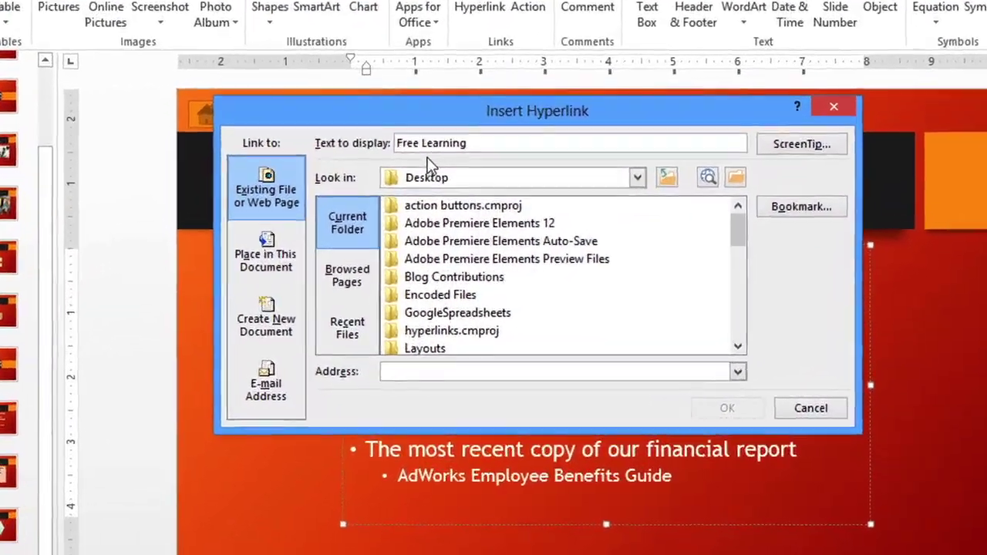
left_click(423, 146)
type("Onlin")
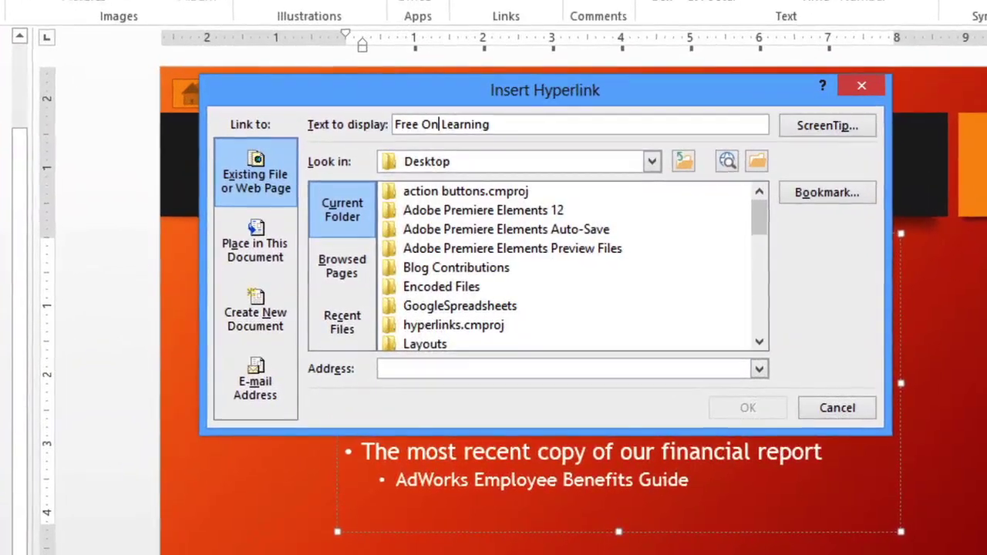
type("e")
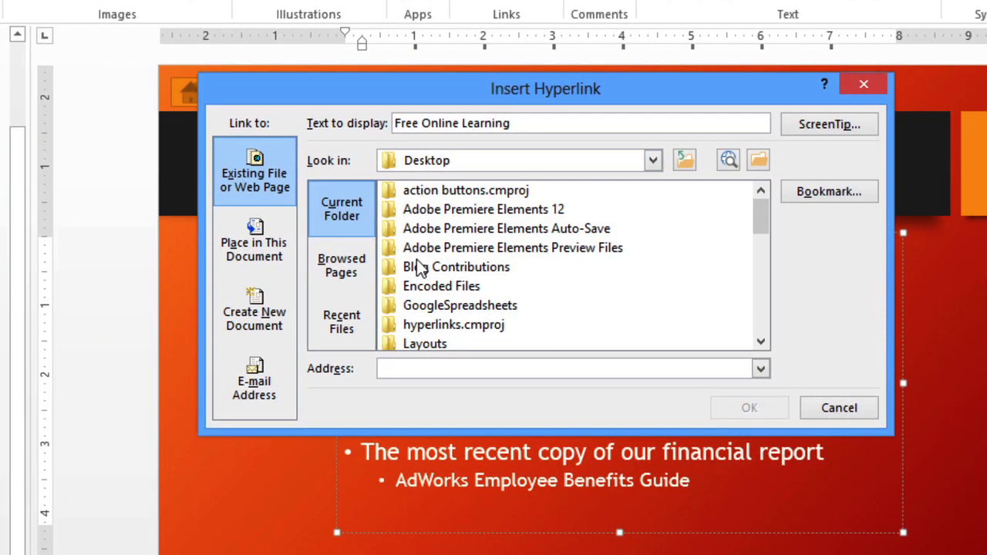
left_click(428, 369)
type("ww")
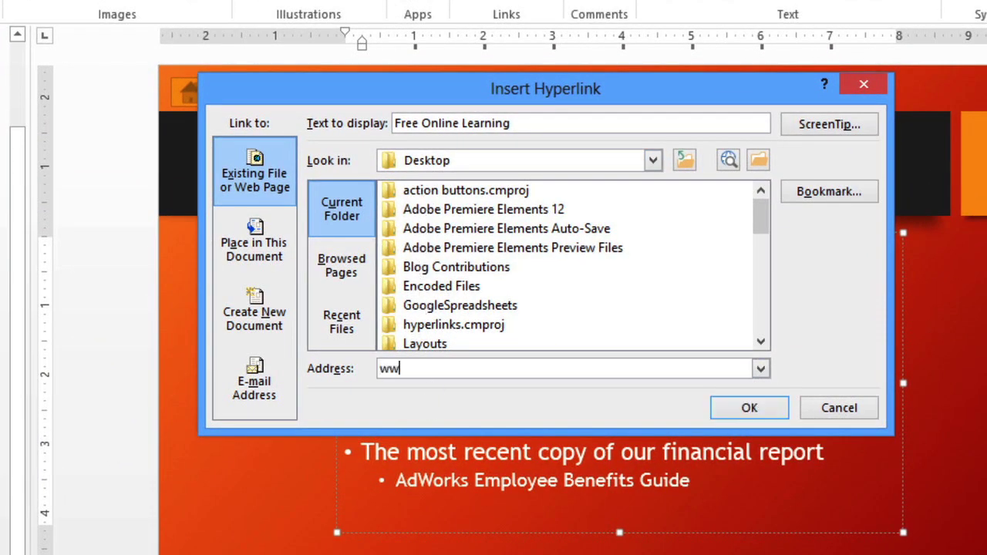
type("w.gcflearnfree.o")
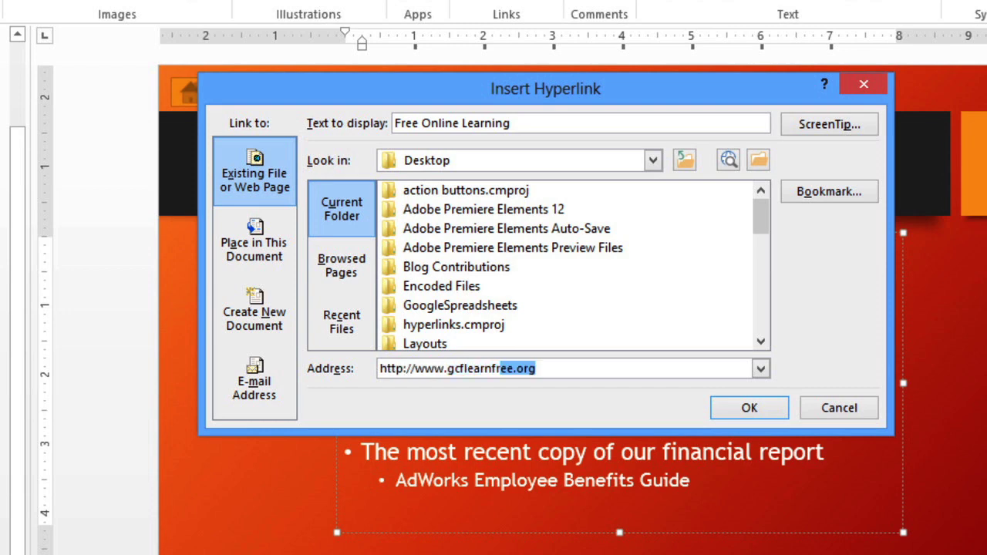
type("rg")
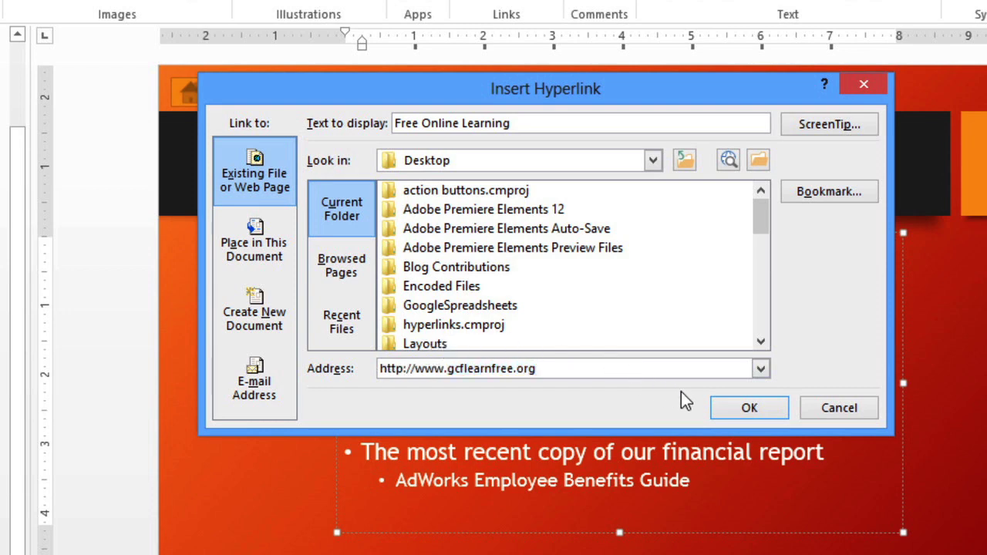
left_click(715, 410)
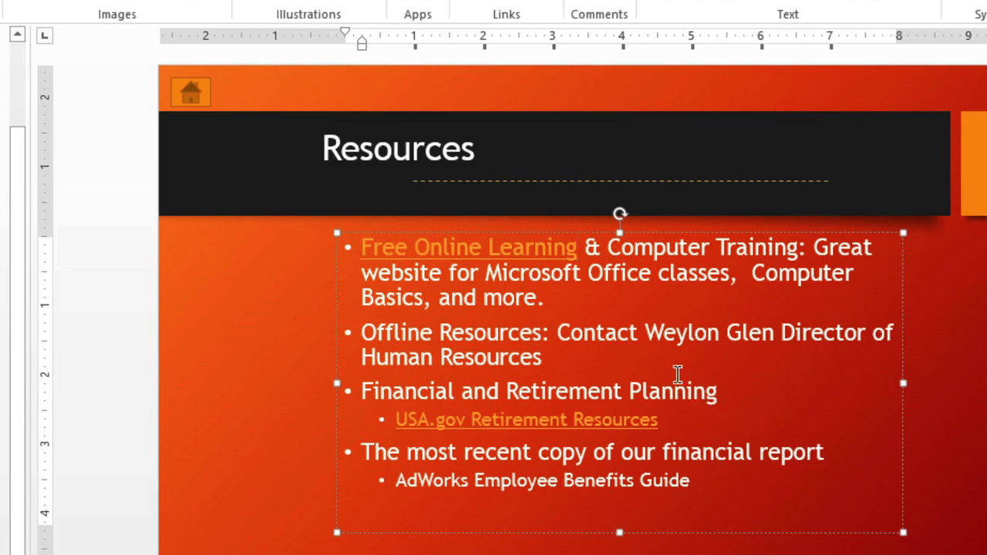
Make the contact's name in the Offline Resources bullet an e-mail hyperlink to the contact's address
left_click(645, 333)
left_click_drag(654, 333, 771, 342)
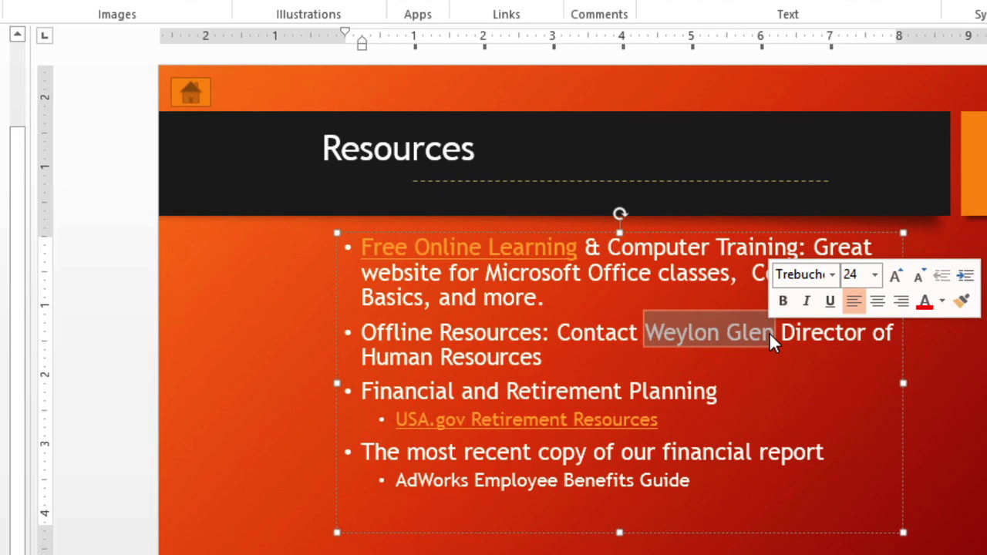
right_click(770, 334)
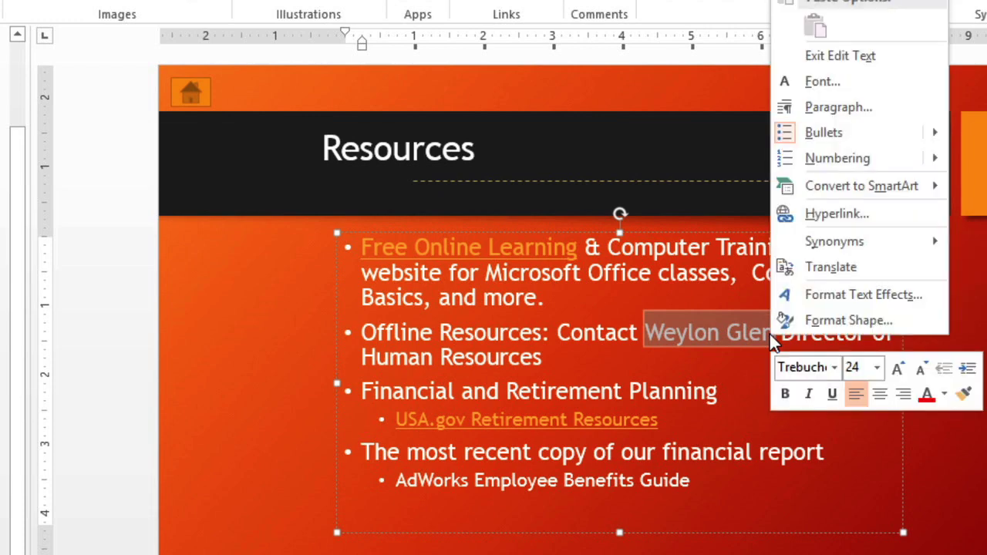
left_click(780, 223)
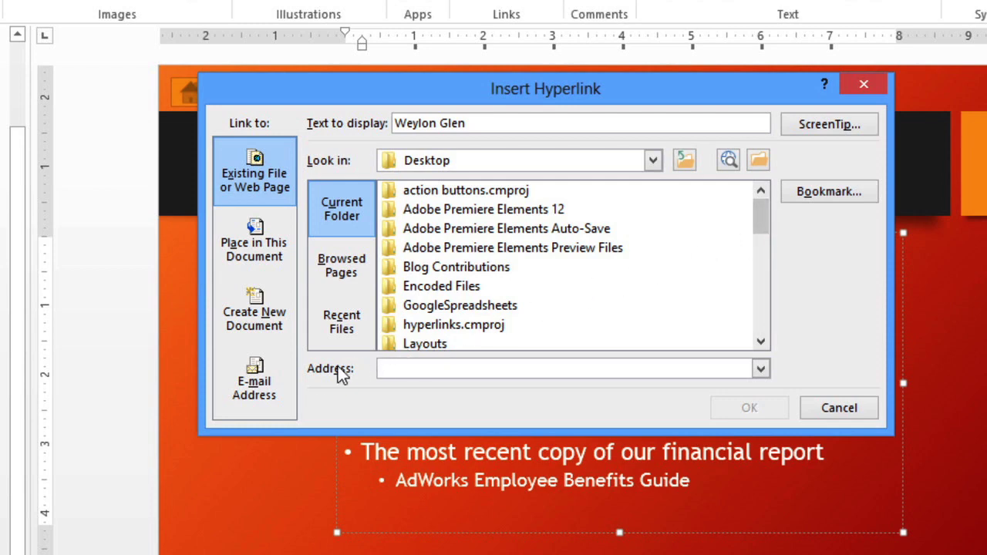
left_click(272, 387)
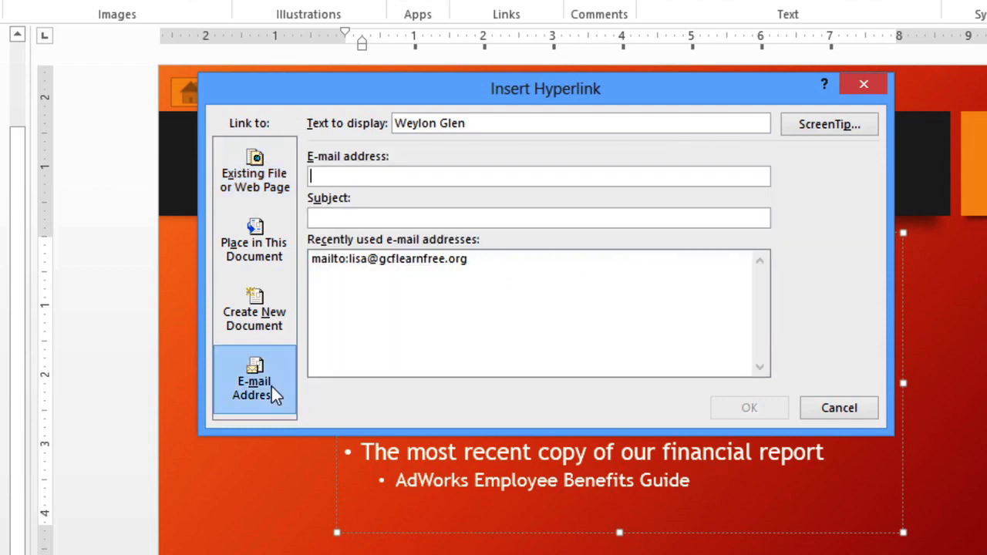
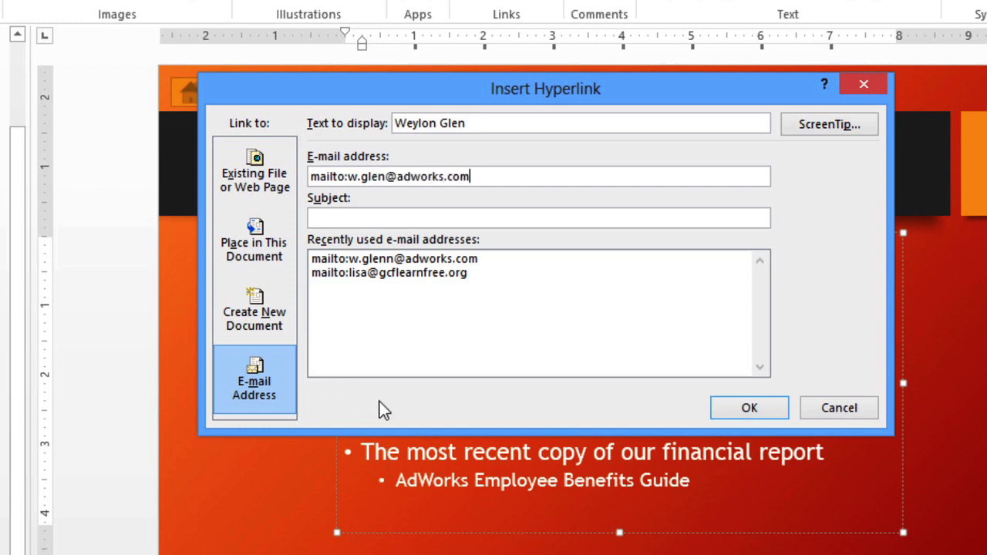
left_click(722, 404)
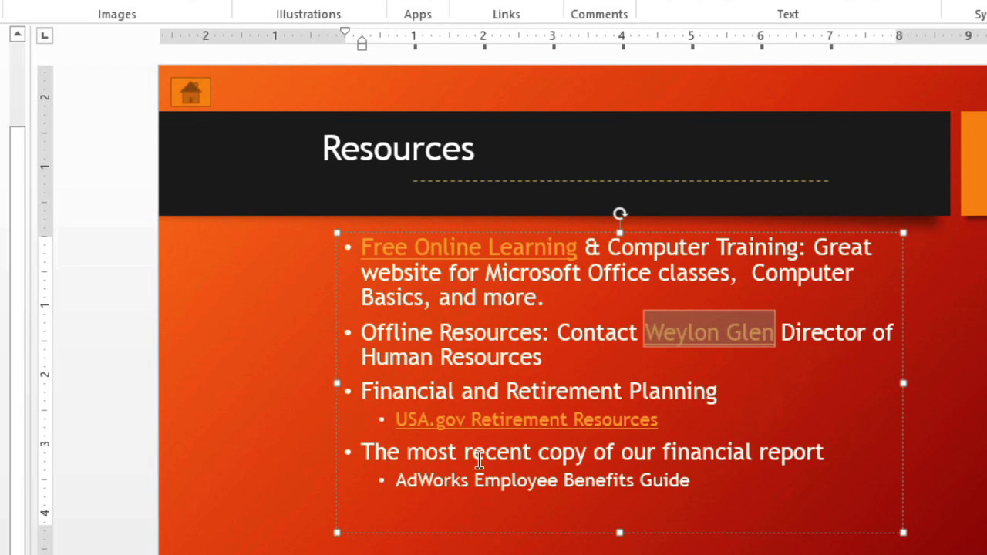
Hyperlink 'AdWorks Employee Benefits Guide' to the same-named Word file in Libraries > Documents
left_click(396, 483)
left_click_drag(396, 485, 703, 486)
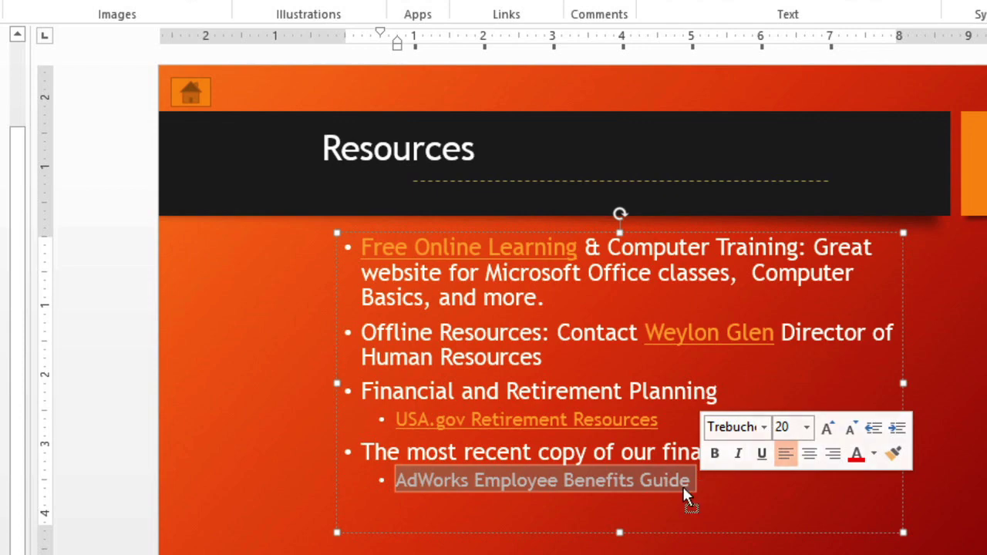
right_click(685, 495)
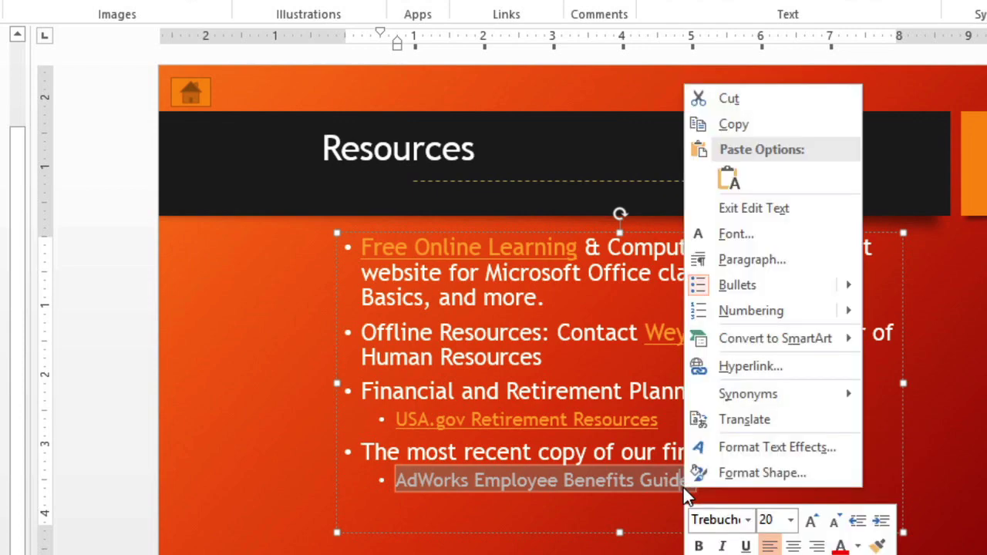
left_click(700, 366)
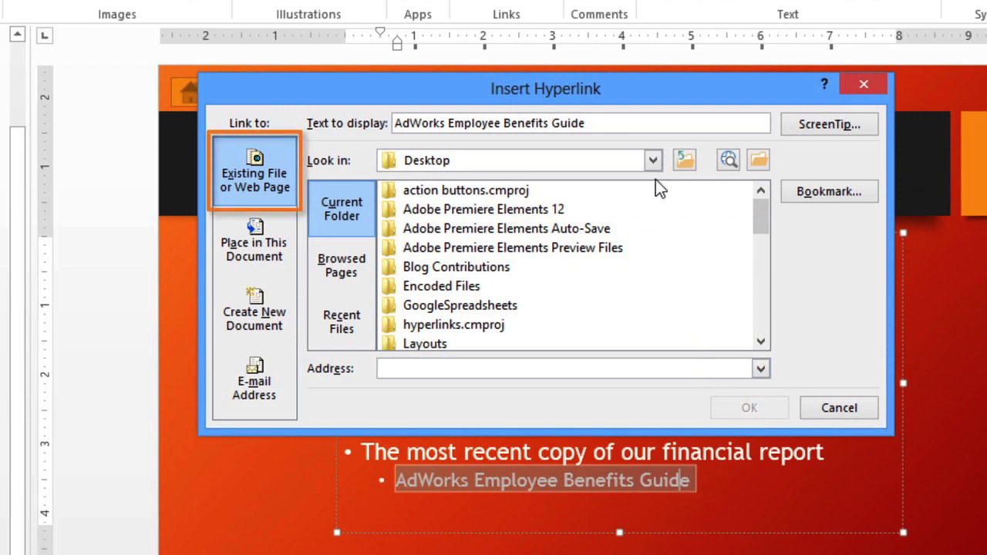
left_click(652, 160)
scroll(654, 262, "down", 1)
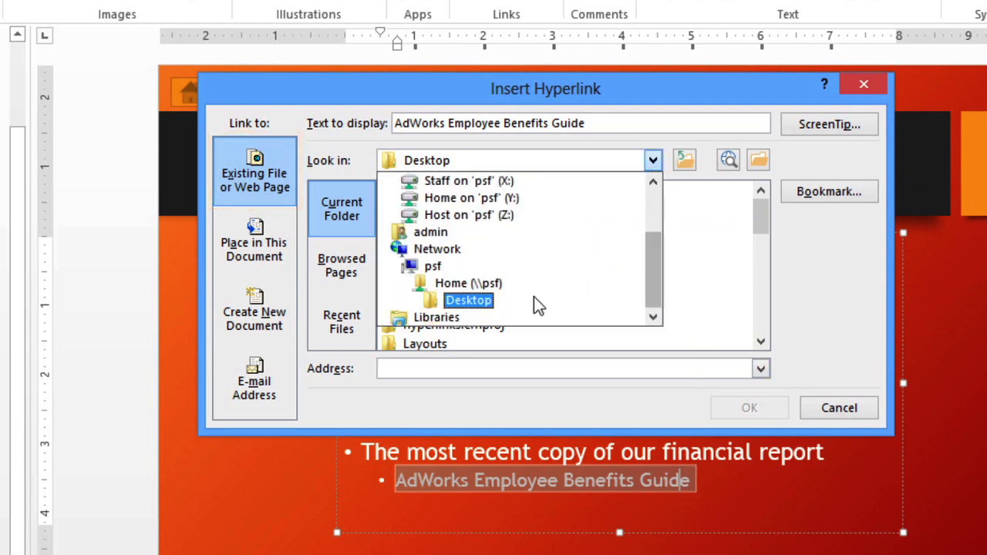
left_click(455, 316)
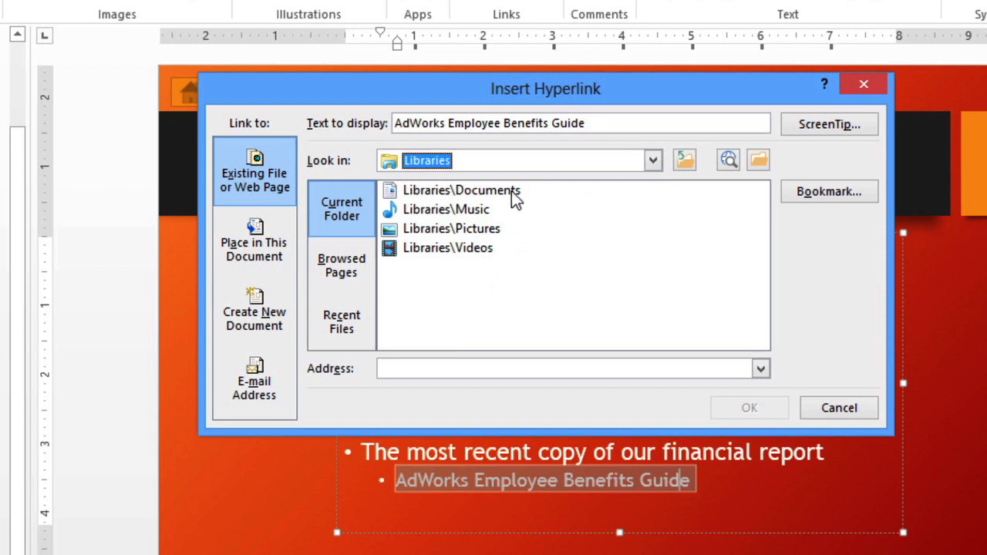
double_click(511, 190)
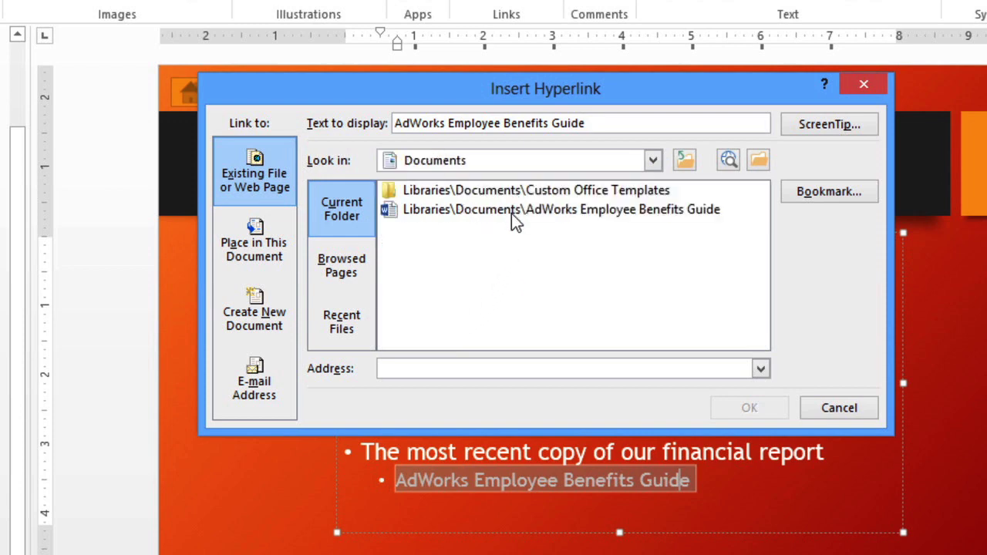
double_click(511, 212)
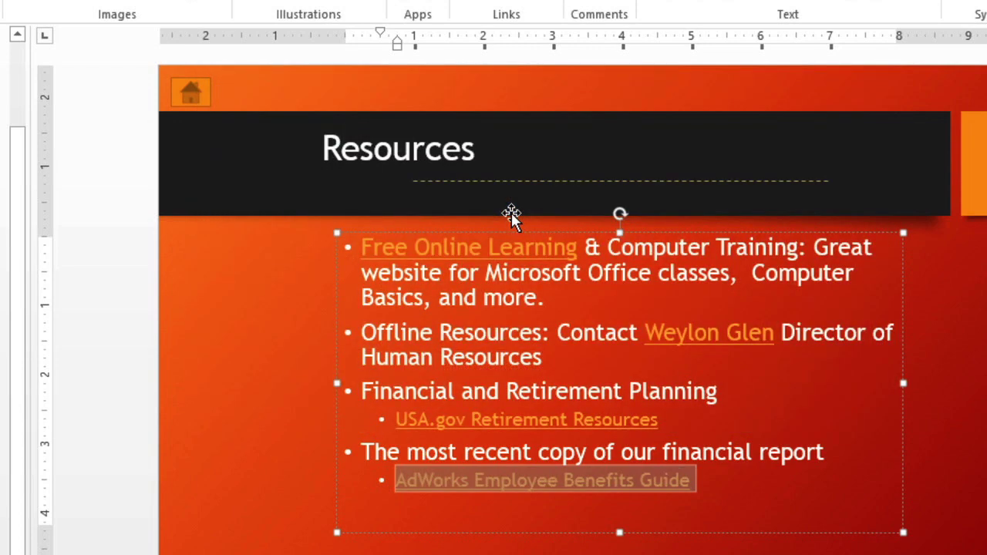
left_click(514, 221)
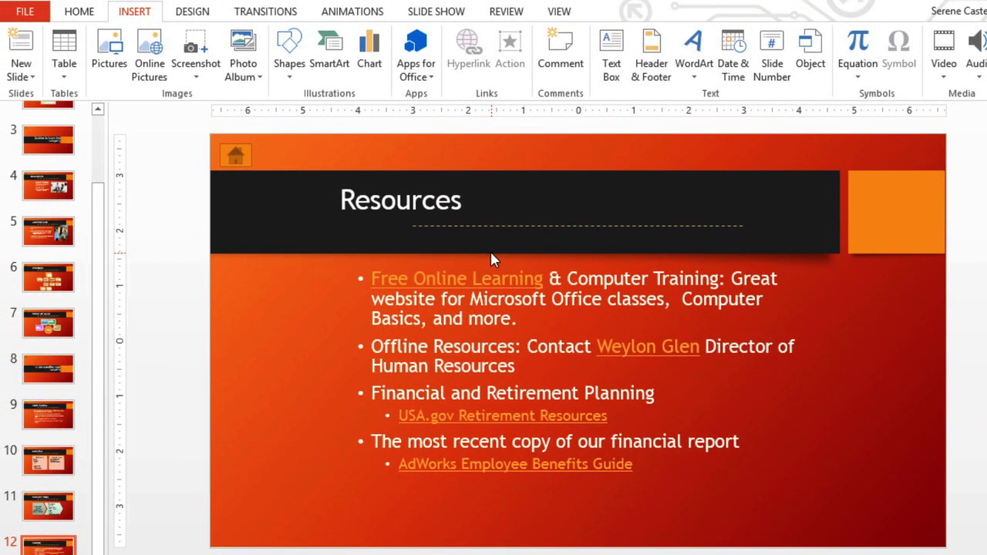
Test the USA.gov Retirement Resources link by opening its web page from the Resources slide
left_click(495, 415)
right_click(495, 415)
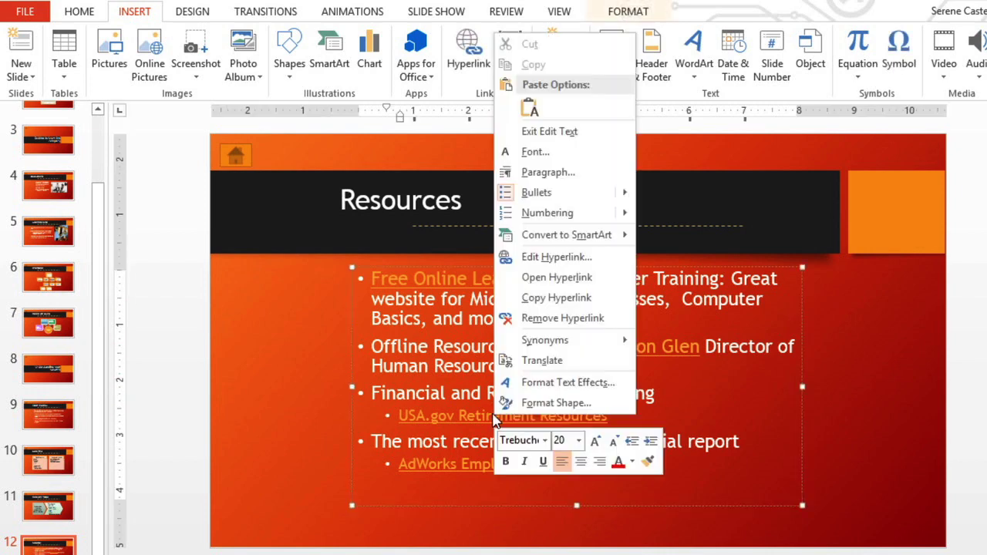
left_click(527, 280)
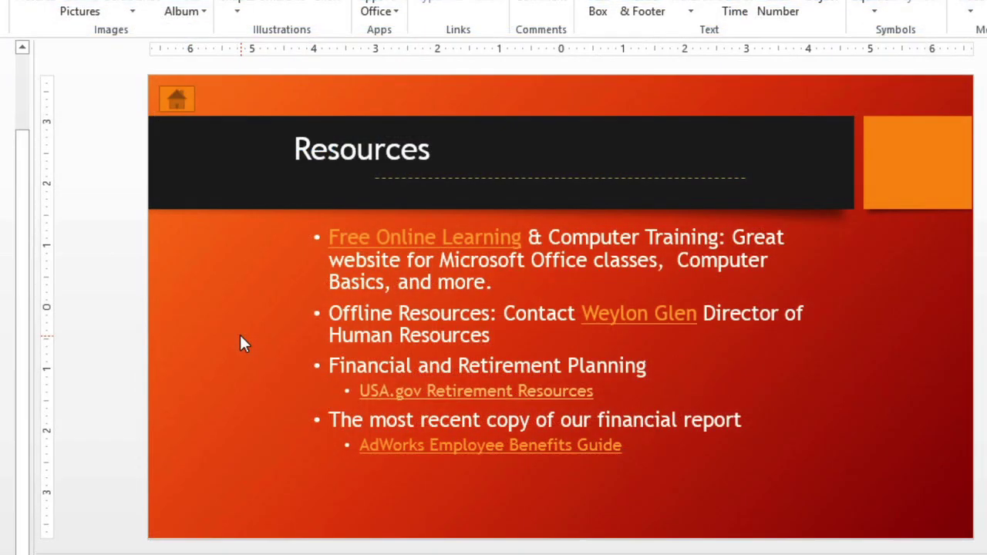
right_click(383, 391)
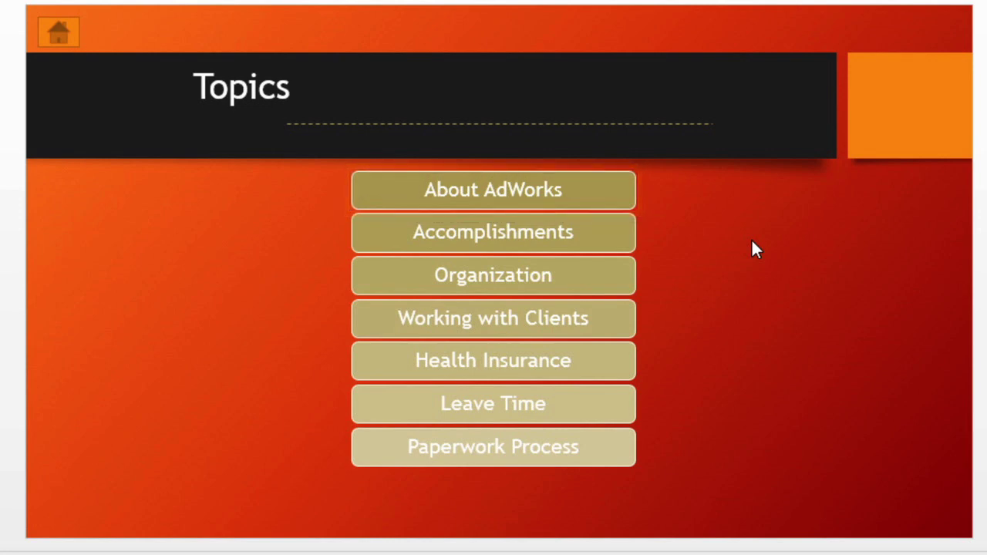
Hyperlink the About AdWorks button to slide 4, About AdWorks, as a place in this document
left_click(614, 191)
right_click(615, 195)
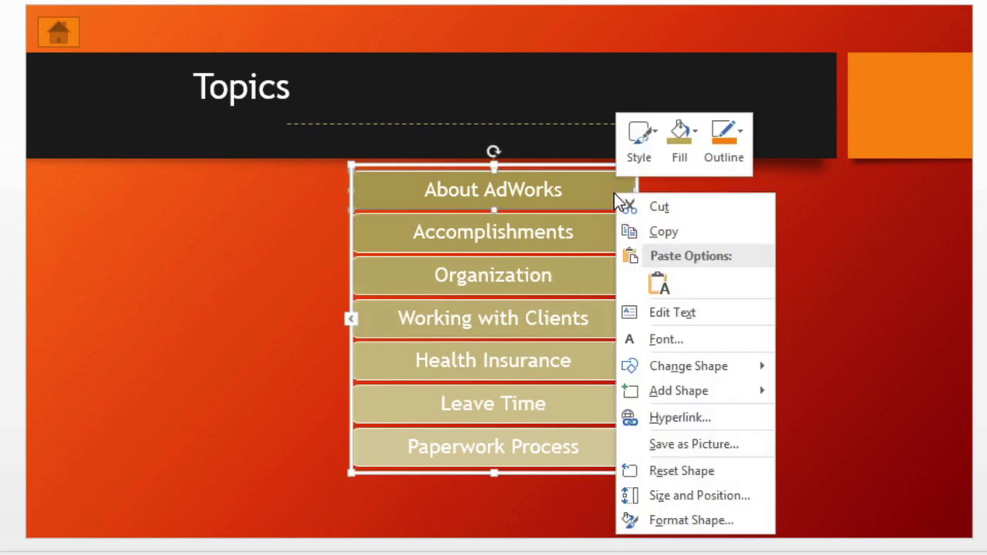
left_click(697, 418)
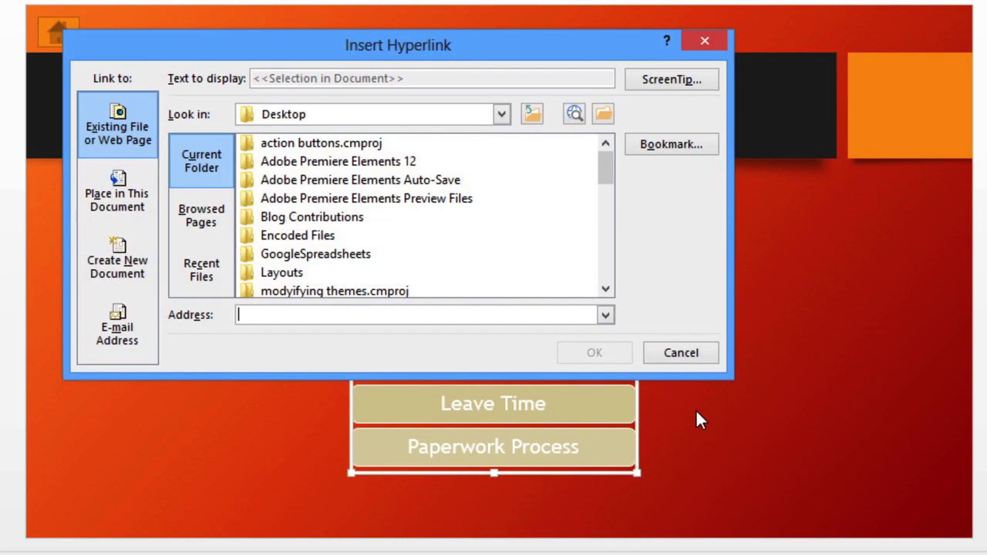
left_click(147, 211)
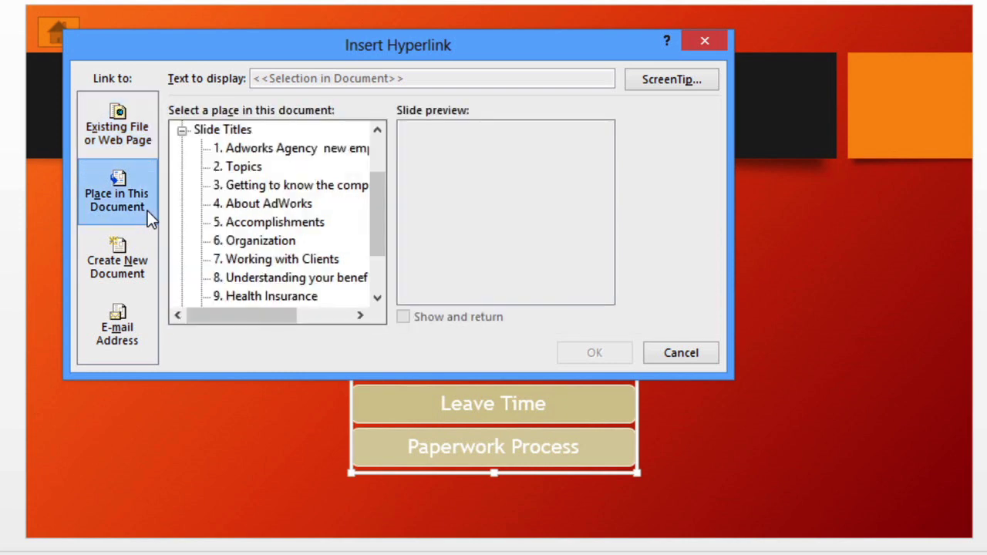
left_click(282, 206)
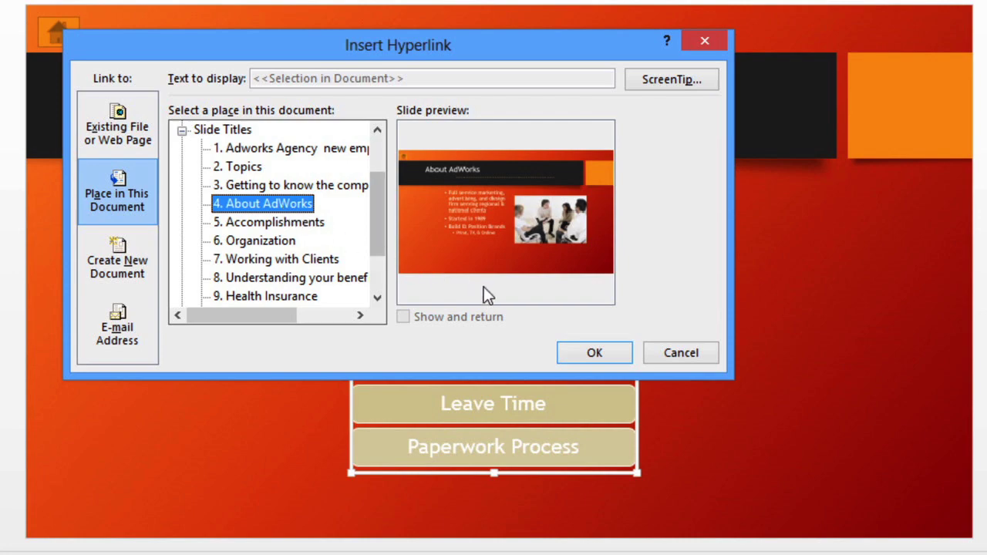
left_click(591, 352)
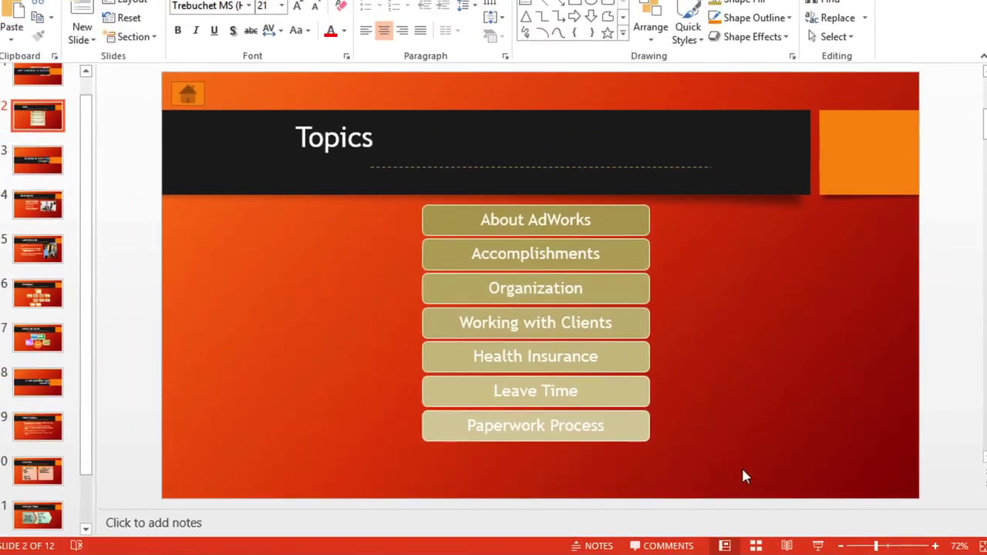
Present the slide show beginning at the Topics slide from the status bar
left_click(820, 546)
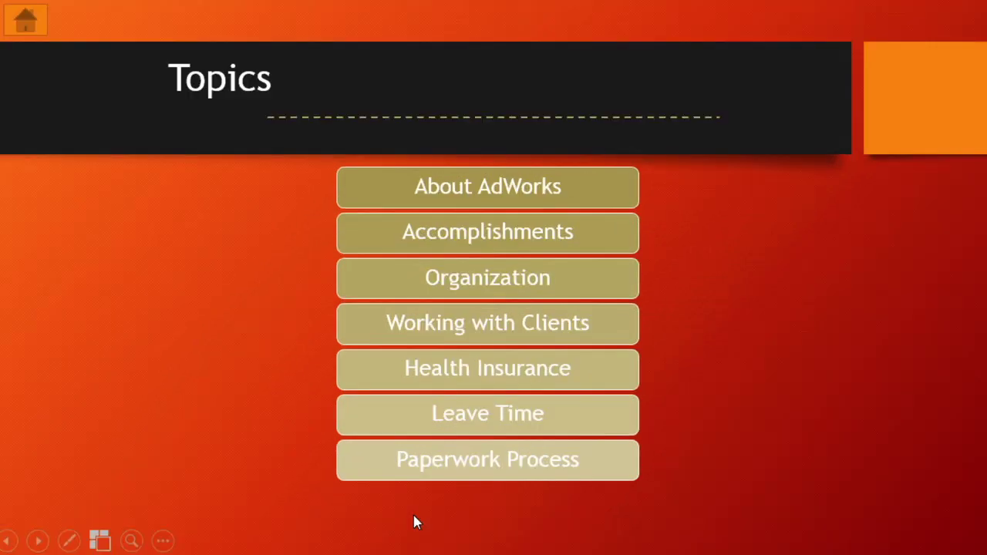